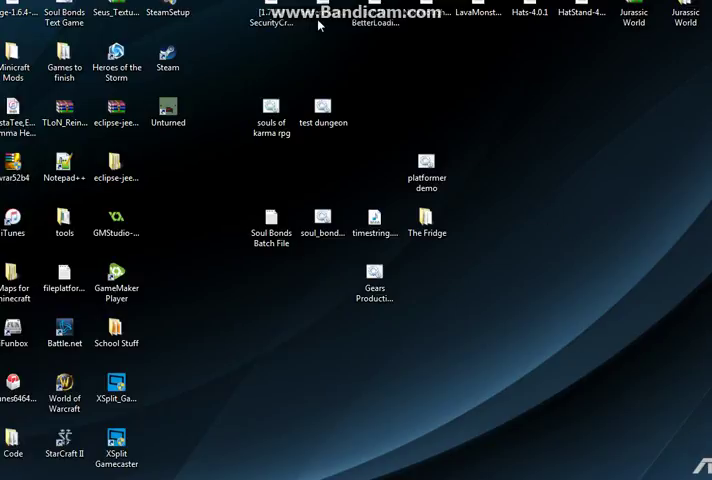
Step: Select The Fridge folder on the desktop
{"action": "left_click", "coordinate": [428, 222]}
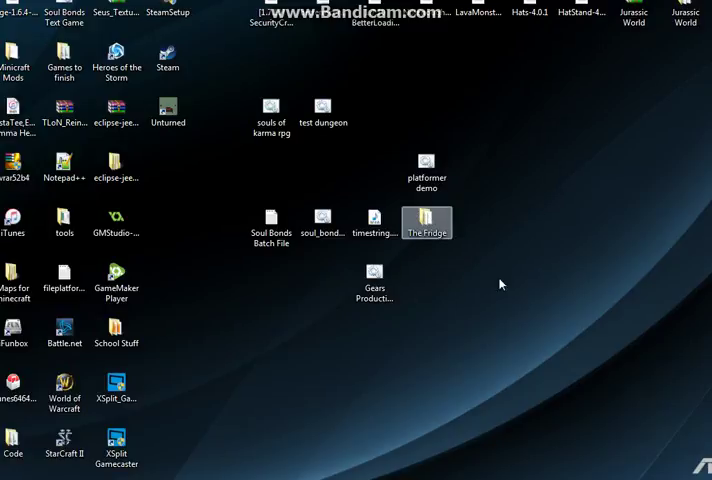
{"action": "left_click", "coordinate": [506, 145]}
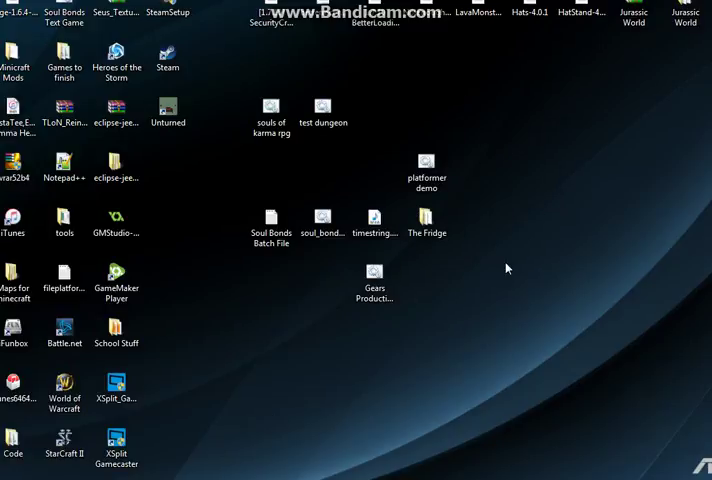
{"action": "left_click", "coordinate": [440, 232]}
{"action": "left_click", "coordinate": [456, 287]}
{"action": "left_click", "coordinate": [374, 283]}
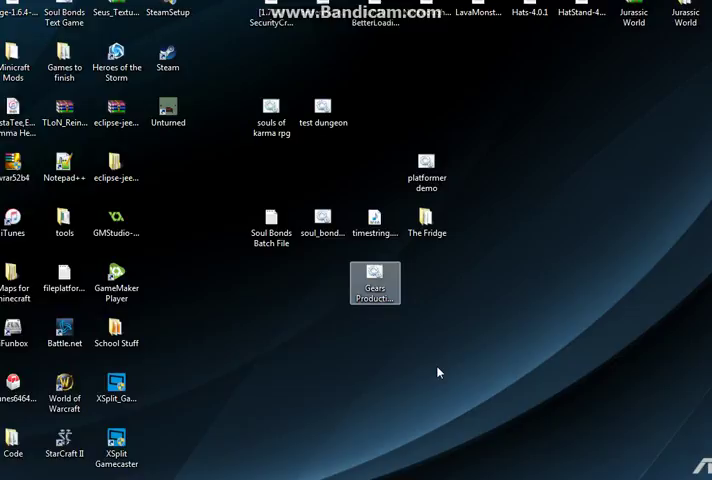
{"action": "left_click", "coordinate": [420, 222]}
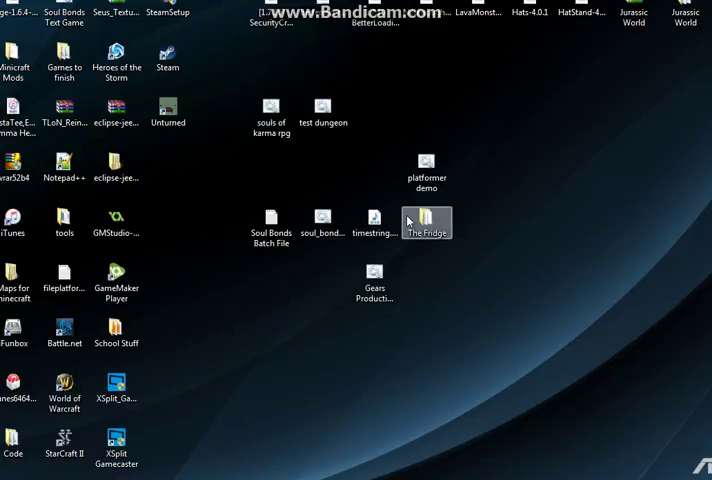
{"action": "left_click", "coordinate": [428, 264]}
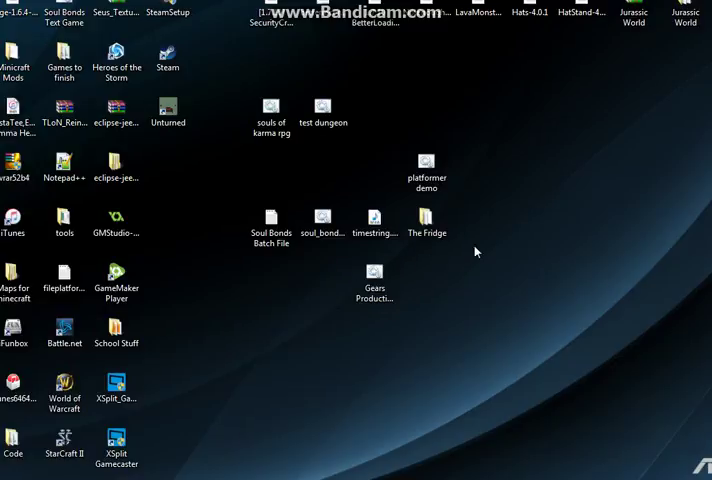
{"action": "left_click", "coordinate": [430, 222]}
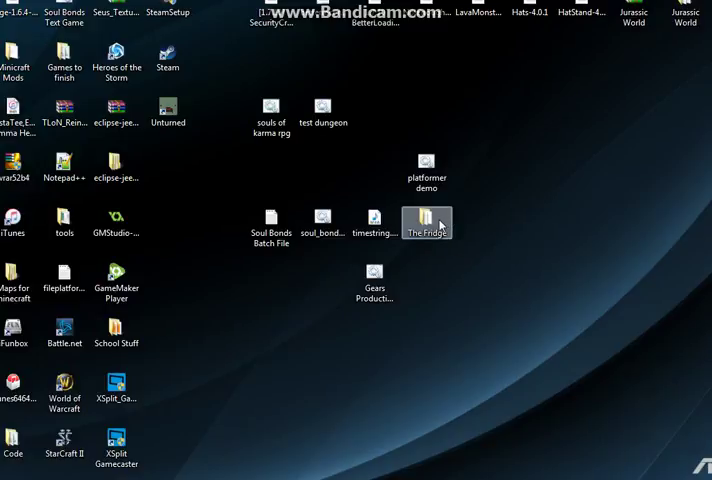
Step: Open The Fridge folder and launch The Fridge V3.4 from it
{"action": "double_click", "coordinate": [440, 222]}
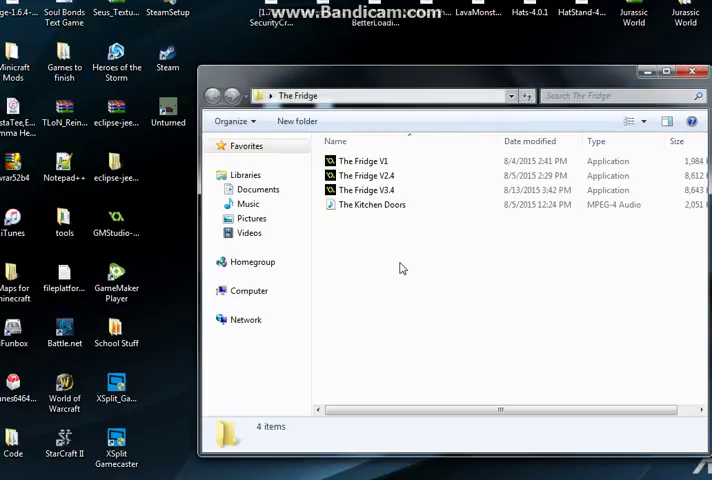
{"action": "left_click", "coordinate": [365, 190]}
{"action": "double_click", "coordinate": [396, 191]}
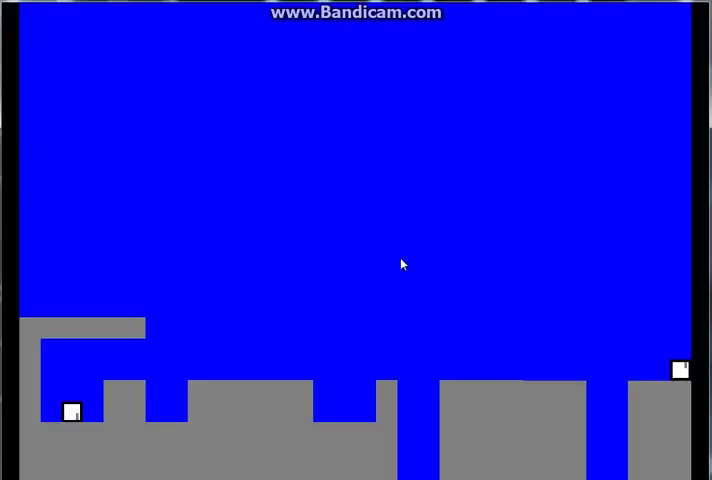
Step: Move the player right and hop up onto the first ledges
{"action": "key", "text": "Right"}
{"action": "key", "text": "Up"}
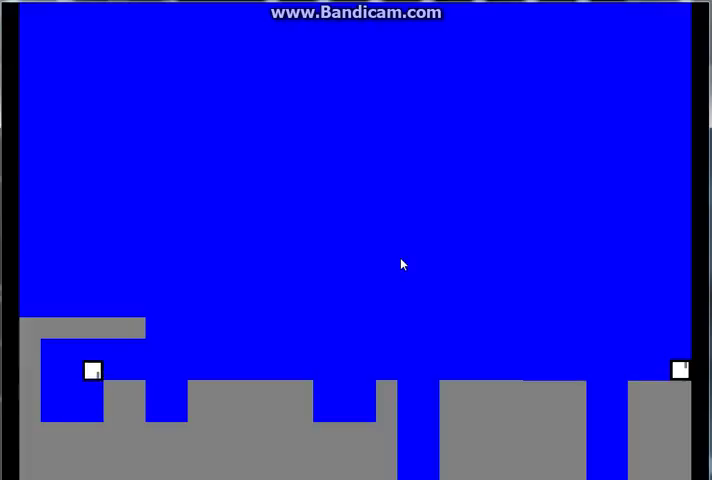
{"action": "key", "text": "Right"}
{"action": "key", "text": "Right"}
{"action": "key", "text": "Up"}
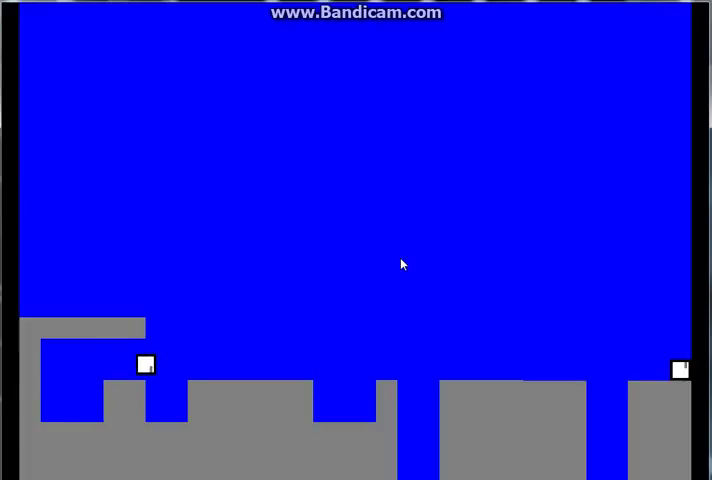
{"action": "key", "text": "Right"}
{"action": "key", "text": "Left"}
{"action": "key", "text": "Right"}
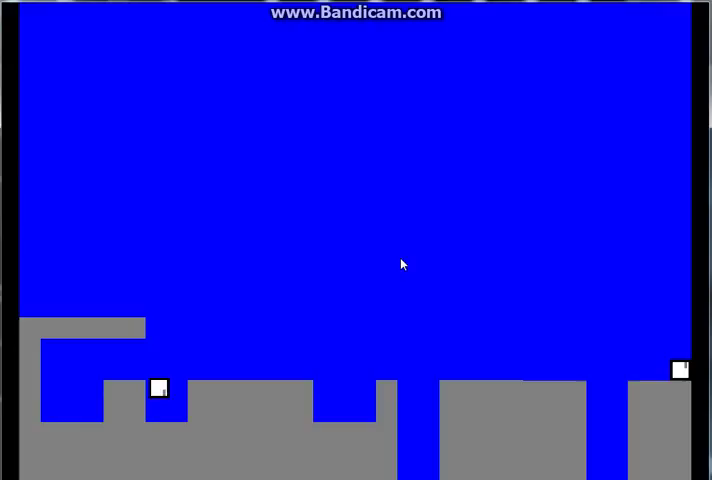
Step: Jump the player up and left, then walk left along the upper ledge
{"action": "key", "text": "Up"}
{"action": "key", "text": "Up"}
{"action": "key", "text": "Up"}
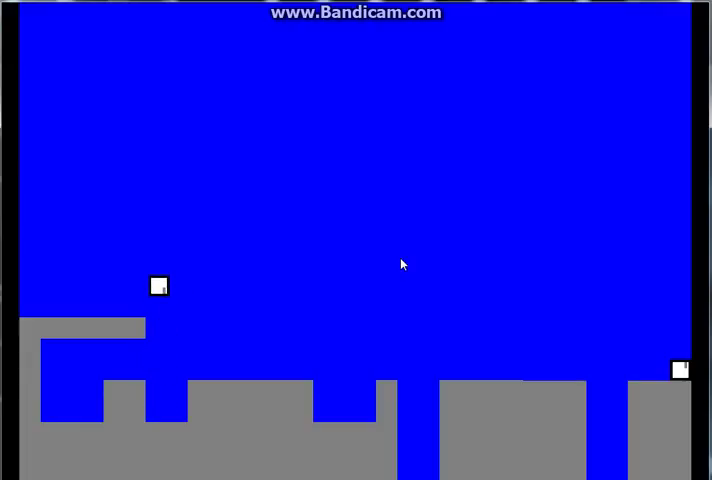
{"action": "key", "text": "Left"}
{"action": "key", "text": "Up"}
{"action": "key", "text": "Left"}
{"action": "key", "text": "Up"}
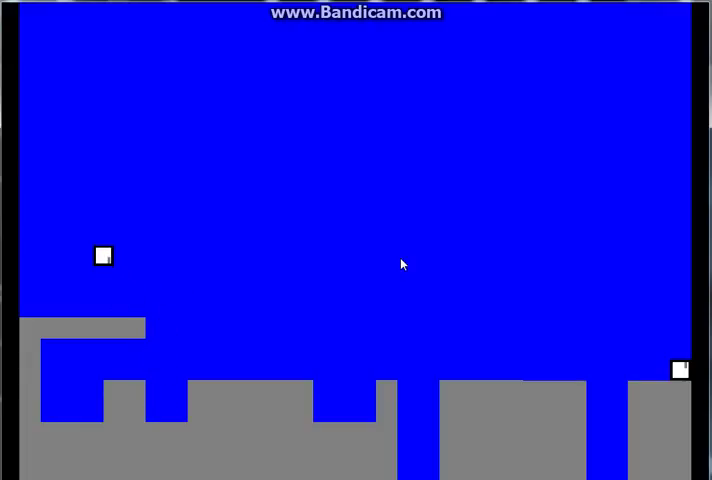
{"action": "key", "text": "Left"}
{"action": "key", "text": "Left"}
{"action": "key", "text": "Right"}
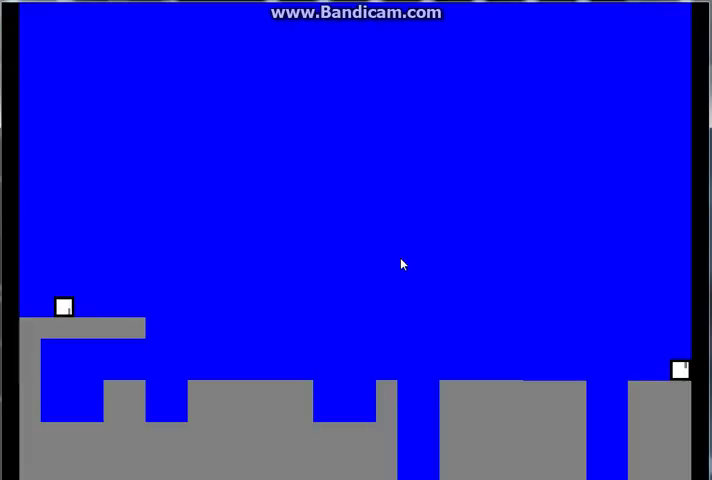
{"action": "key", "text": "Left"}
{"action": "key", "text": "Left"}
Step: Drop from the upper ledge onto the lower platform and jump right toward the pit
{"action": "key", "text": "Right"}
{"action": "key", "text": "Left"}
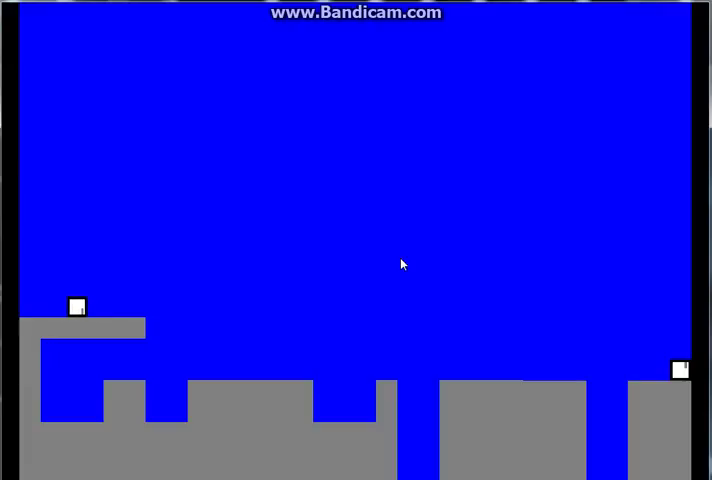
{"action": "key", "text": "Right"}
{"action": "key", "text": "Right"}
{"action": "key", "text": "Up"}
{"action": "key", "text": "Right"}
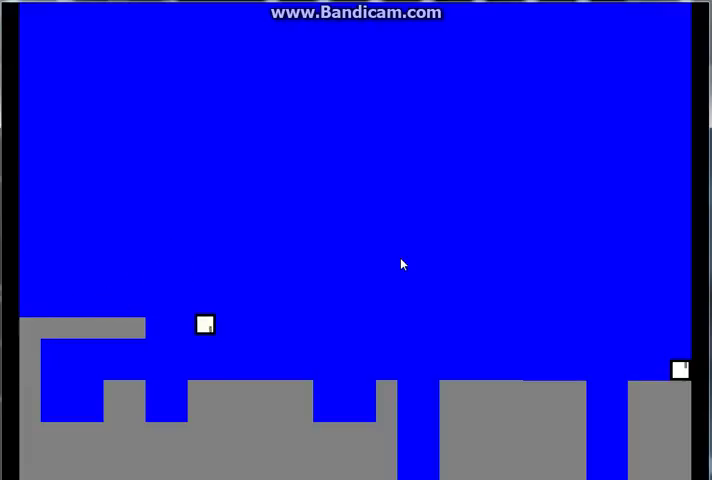
{"action": "key", "text": "Right"}
{"action": "key", "text": "Right"}
{"action": "key", "text": "Right"}
{"action": "key", "text": "Up"}
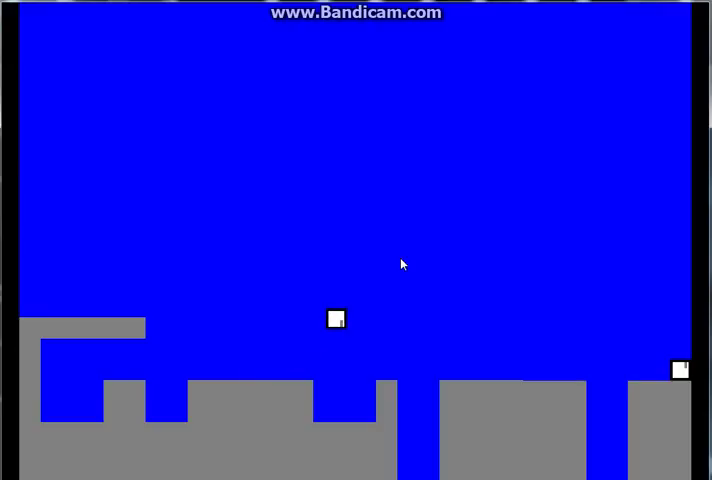
{"action": "key", "text": "Right"}
Step: Jump the player back out of the pit and land on the platform
{"action": "key", "text": "Left"}
{"action": "key", "text": "Left"}
{"action": "key", "text": "Up"}
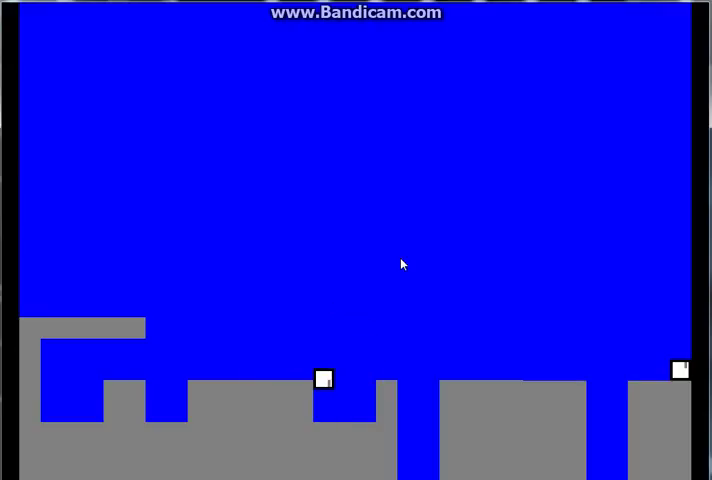
{"action": "key", "text": "Up"}
{"action": "key", "text": "Up"}
{"action": "key", "text": "Left"}
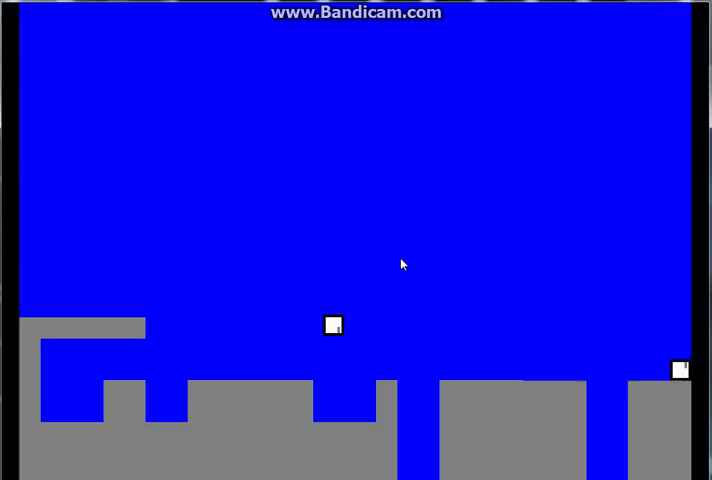
{"action": "key", "text": "Up"}
{"action": "key", "text": "Left"}
{"action": "key", "text": "Left"}
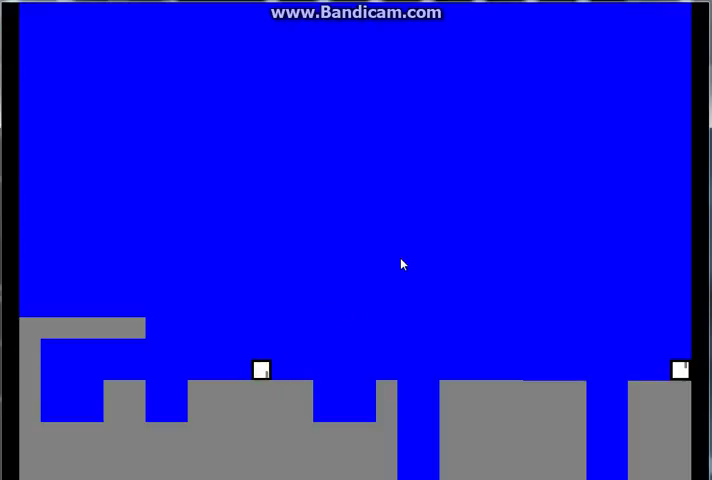
{"action": "key", "text": "Left"}
{"action": "key", "text": "Left"}
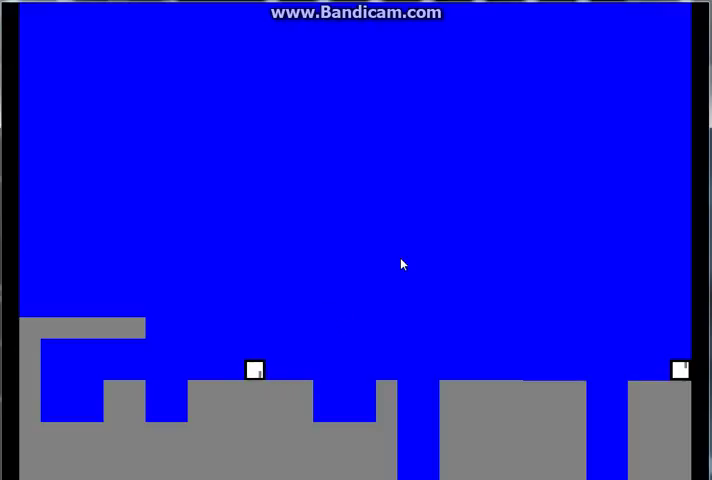
Step: Run right and leap across the deep gap onto the far platform
{"action": "key", "text": "Up"}
{"action": "key", "text": "Right"}
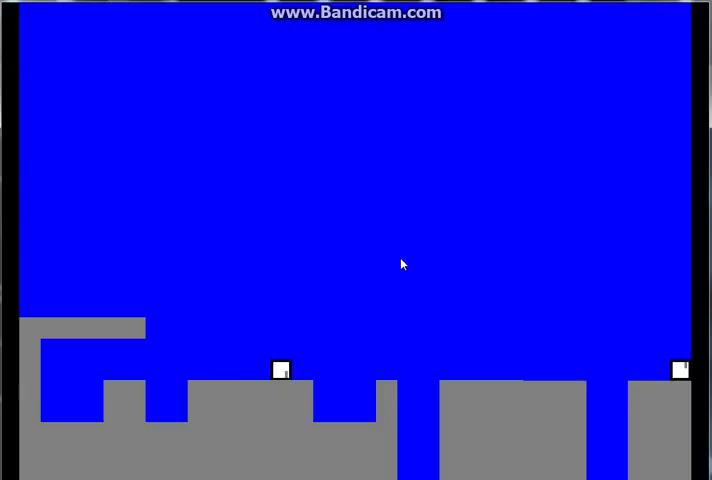
{"action": "key", "text": "Right"}
{"action": "key", "text": "Right"}
{"action": "key", "text": "Up"}
{"action": "key", "text": "Right"}
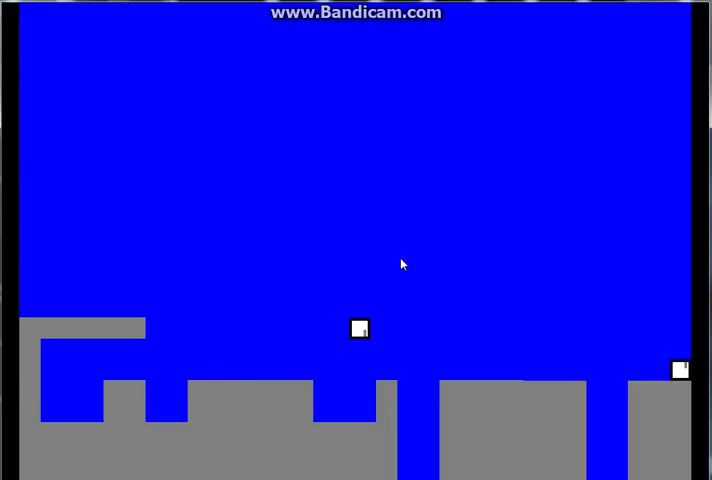
{"action": "key", "text": "Right"}
{"action": "key", "text": "Up"}
{"action": "key", "text": "Right"}
{"action": "key", "text": "Right"}
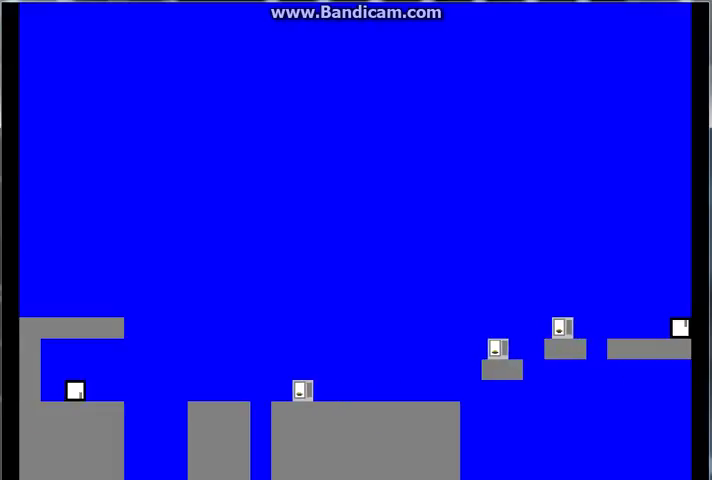
Step: Jump the first gap, step back, then move right along the floor
{"action": "key", "text": "Right"}
{"action": "key", "text": "Right"}
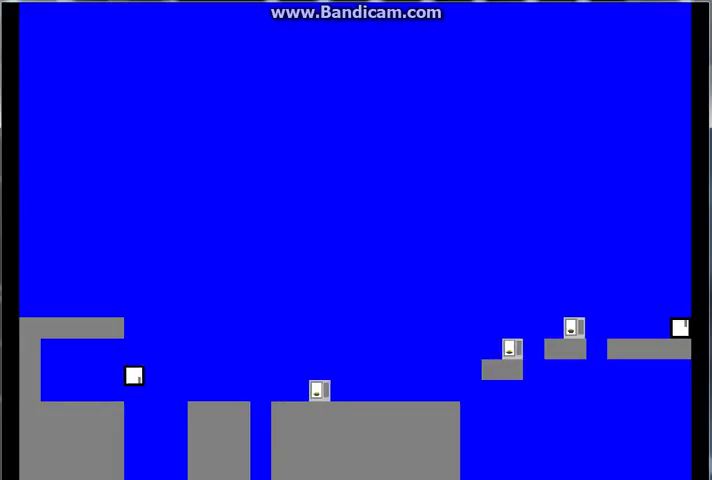
{"action": "key", "text": "Up"}
{"action": "key", "text": "Right"}
{"action": "key", "text": "Right"}
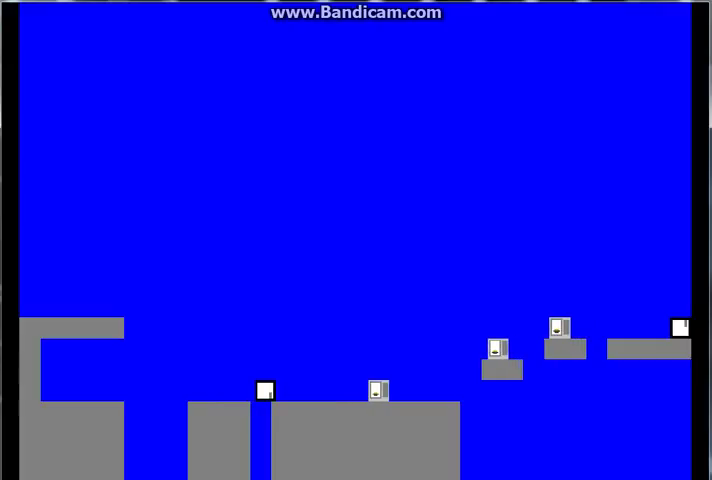
{"action": "key", "text": "Left"}
{"action": "key", "text": "Left"}
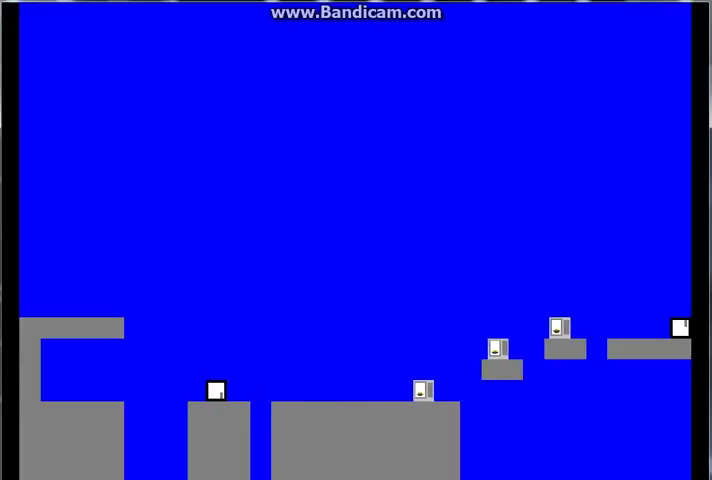
{"action": "key", "text": "Right"}
{"action": "key", "text": "Right"}
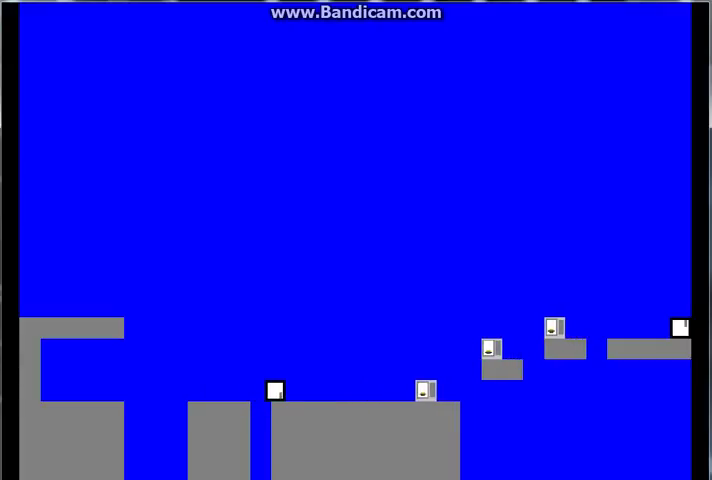
Step: Jump past the fridge enemy and climb onto the upper floating platform
{"action": "key", "text": "Right"}
{"action": "key", "text": "Up"}
{"action": "key", "text": "Right"}
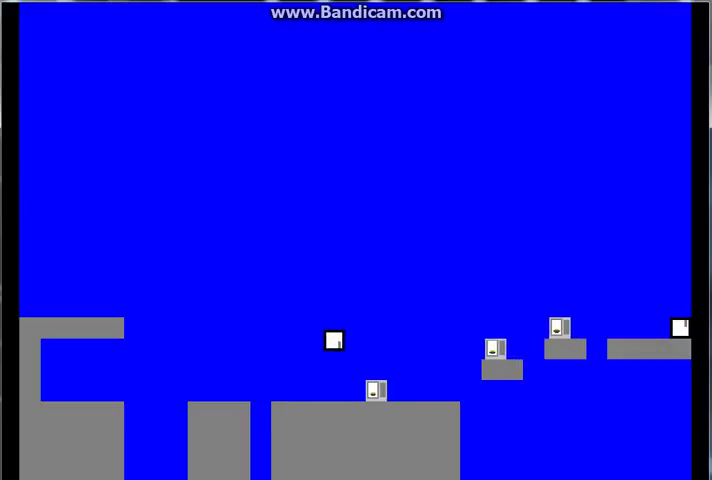
{"action": "key", "text": "Up"}
{"action": "key", "text": "Right"}
{"action": "key", "text": "Right"}
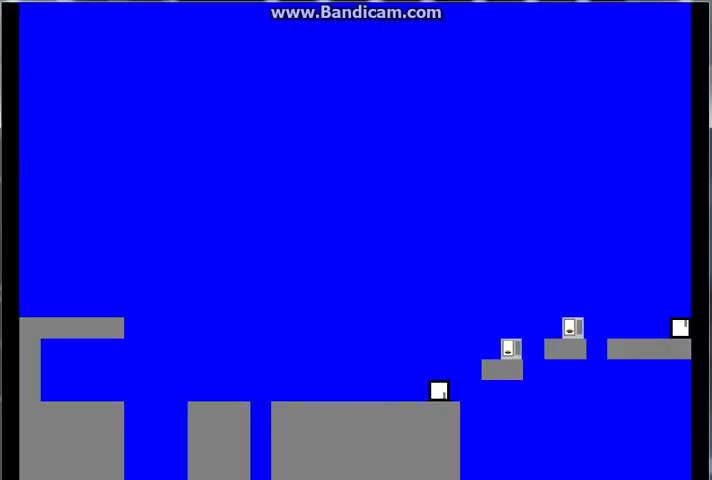
{"action": "key", "text": "Up"}
{"action": "key", "text": "Right"}
{"action": "key", "text": "Up"}
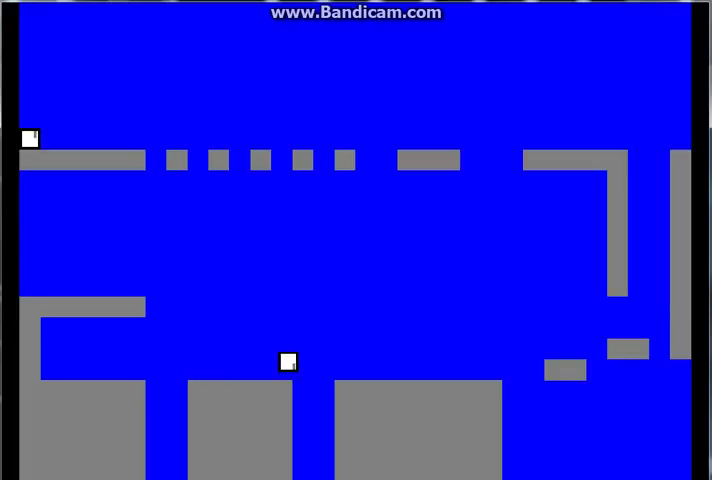
Step: Walk right across the gaps onto the small block by the right wall
{"action": "key", "text": "Up"}
{"action": "key", "text": "Right"}
{"action": "key", "text": "Right"}
{"action": "key", "text": "Right"}
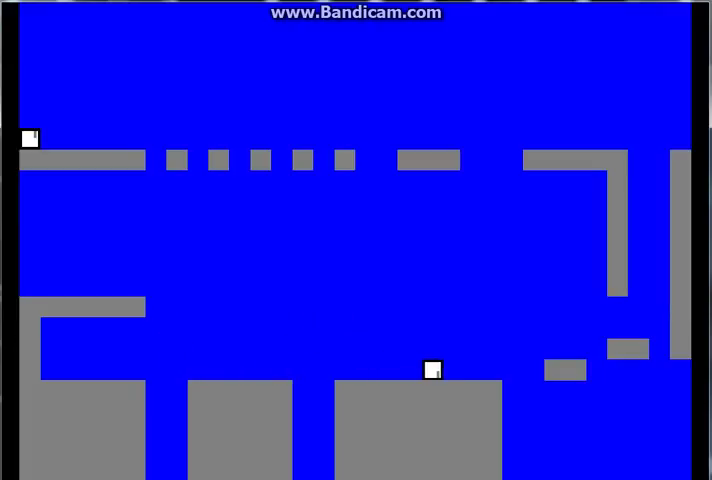
{"action": "key", "text": "Right"}
{"action": "key", "text": "Up"}
{"action": "key", "text": "Right"}
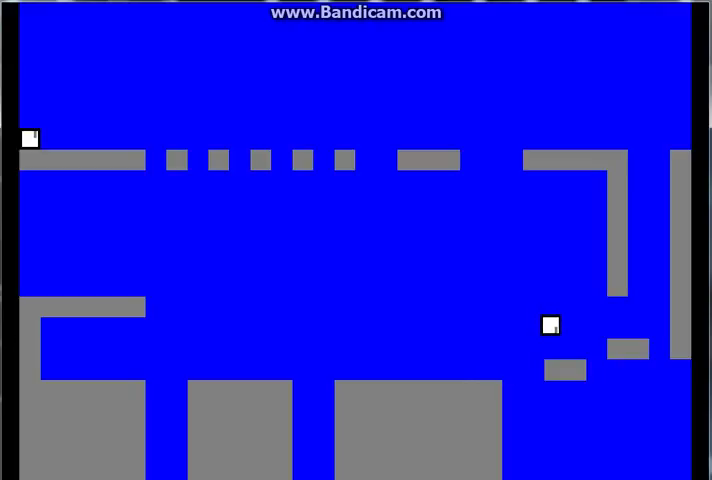
{"action": "key", "text": "Right"}
{"action": "key", "text": "Up"}
{"action": "key", "text": "Right"}
{"action": "key", "text": "Right"}
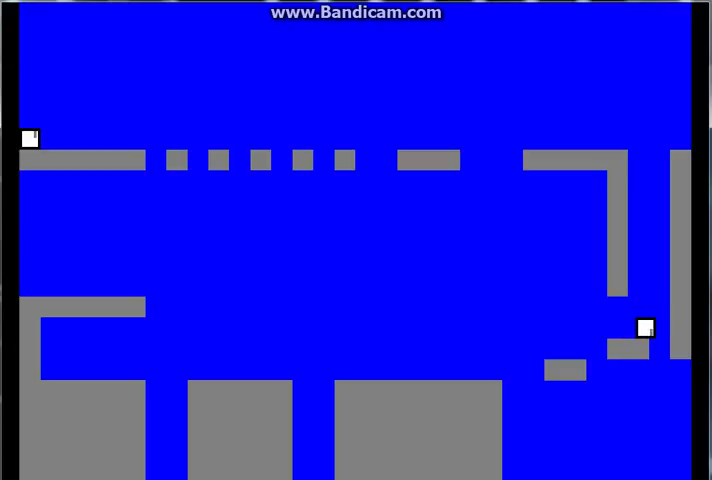
Step: Attempt repeated wall-jumps up the right wall from the small ledge
{"action": "key", "text": "Up"}
{"action": "key", "text": "Right"}
{"action": "key", "text": "Up"}
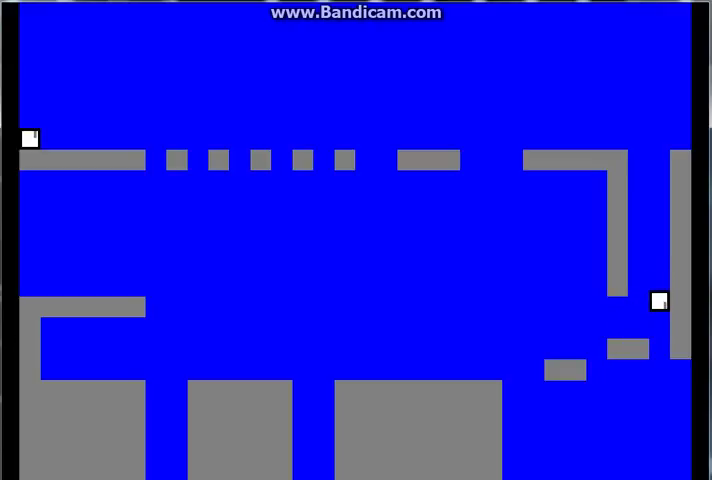
{"action": "key", "text": "Up"}
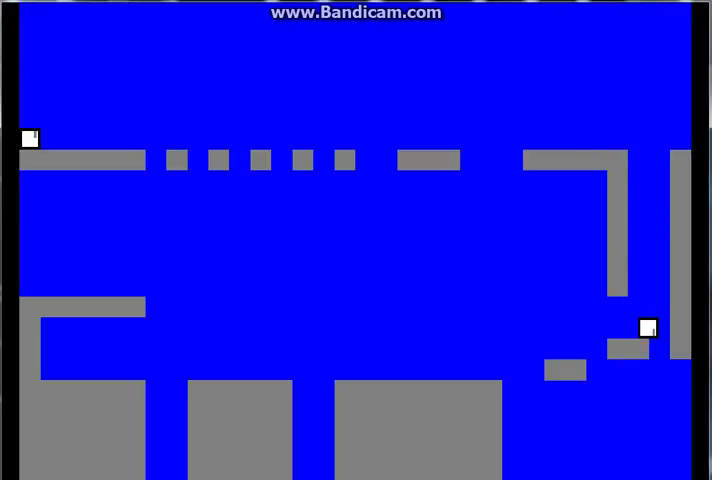
{"action": "key", "text": "Up"}
{"action": "key", "text": "Right"}
{"action": "key", "text": "Left"}
{"action": "key", "text": "Right"}
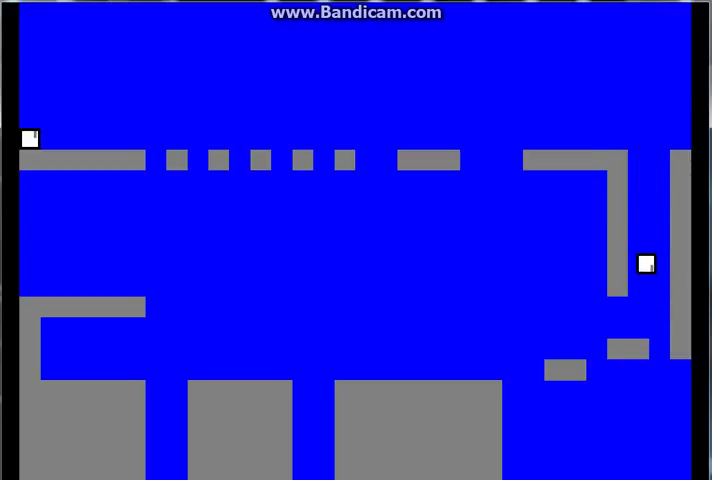
Step: Reach the top of the right wall and jump left across the gap
{"action": "key", "text": "Left"}
{"action": "key", "text": "Up"}
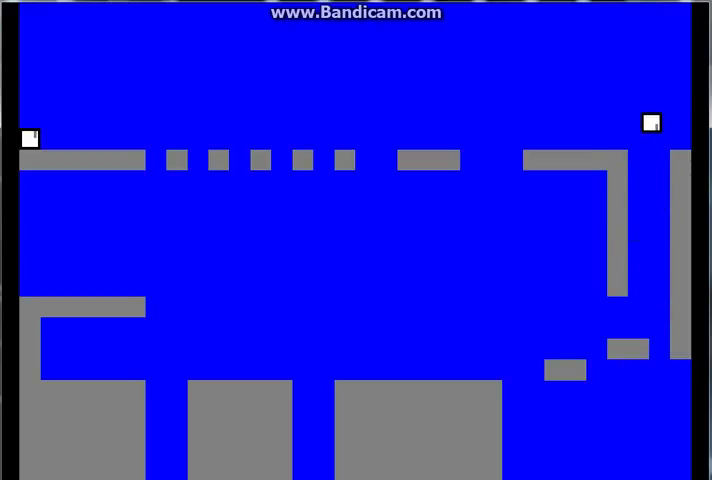
{"action": "key", "text": "Left"}
{"action": "key", "text": "Left"}
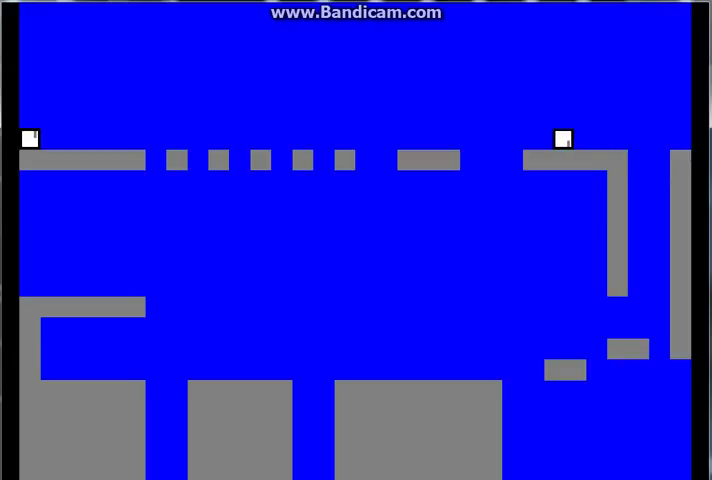
{"action": "key", "text": "Up"}
{"action": "key", "text": "Left"}
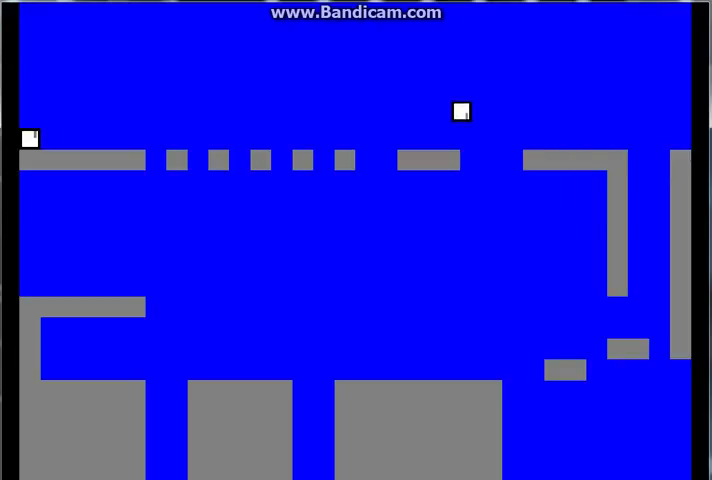
Step: Hop left across the row of small blocks toward the exit
{"action": "key", "text": "Up"}
{"action": "key", "text": "Left"}
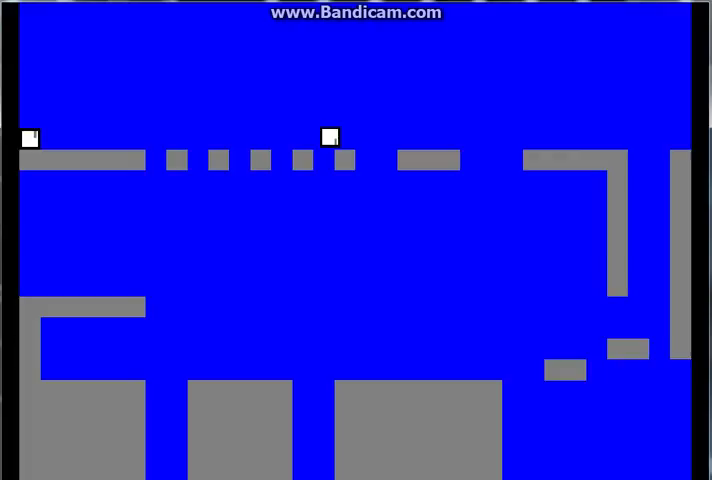
{"action": "key", "text": "Left"}
{"action": "key", "text": "Left"}
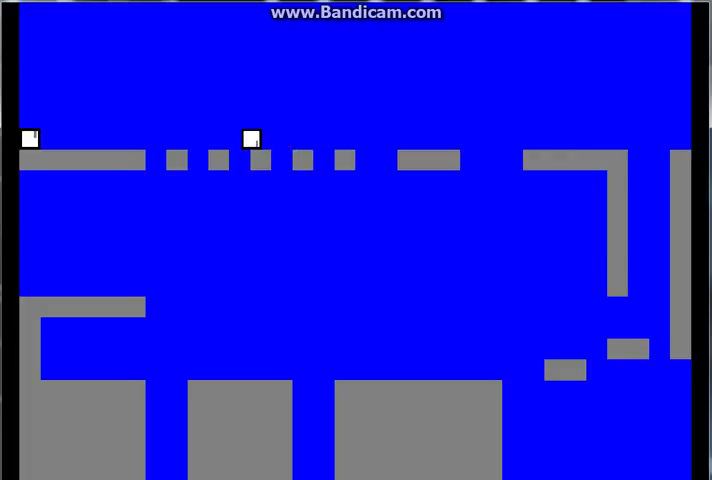
{"action": "key", "text": "Left"}
{"action": "key", "text": "Right"}
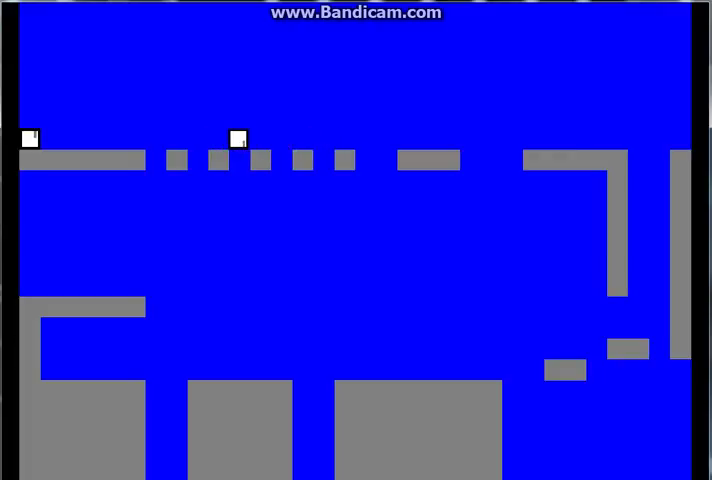
{"action": "key", "text": "Left"}
{"action": "key", "text": "Left"}
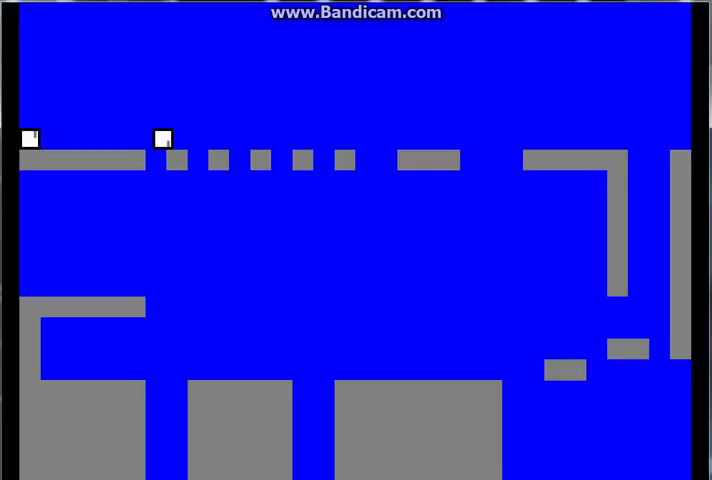
{"action": "key", "text": "Left"}
{"action": "key", "text": "Left"}
{"action": "key", "text": "Left"}
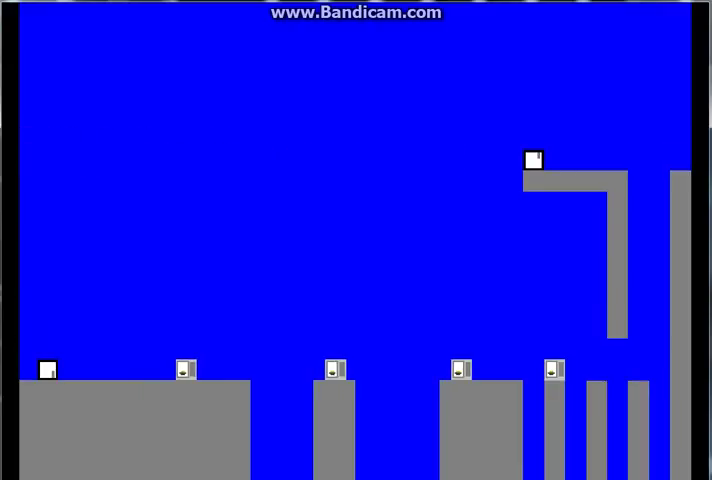
Step: Leap off the starting ledge and jump right to the second pillar
{"action": "key", "text": "Right"}
{"action": "key", "text": "Up"}
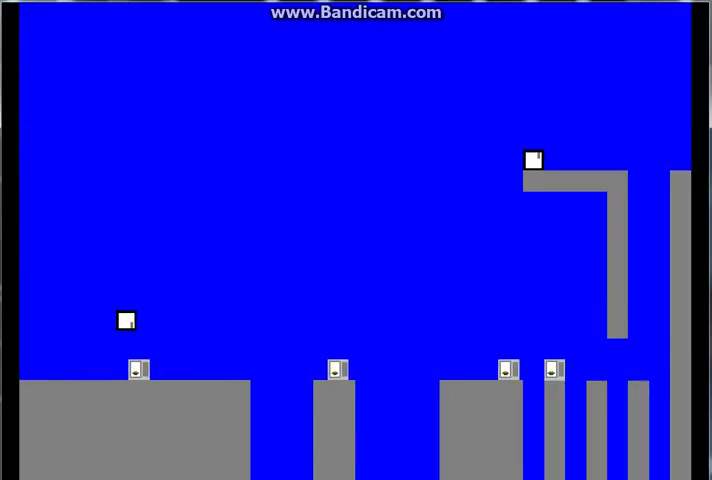
{"action": "key", "text": "Right"}
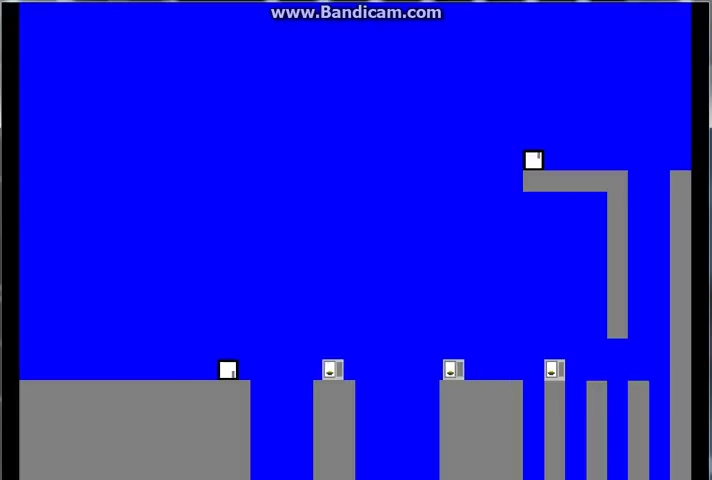
{"action": "key", "text": "Up"}
{"action": "key", "text": "Right"}
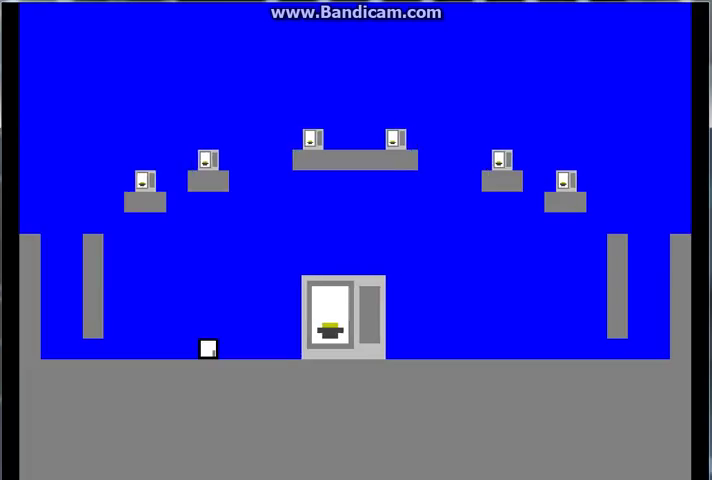
Step: Cross the arena floor left, climb the left wall and jump from the pillar
{"action": "key", "text": "Left"}
{"action": "key", "text": "Up"}
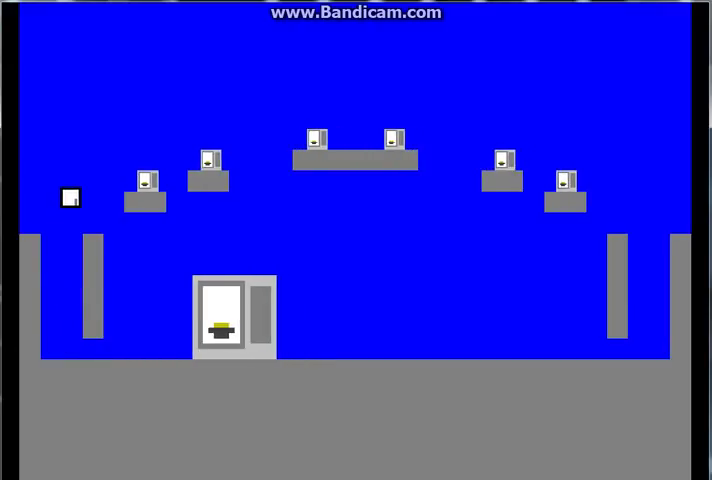
{"action": "key", "text": "Right"}
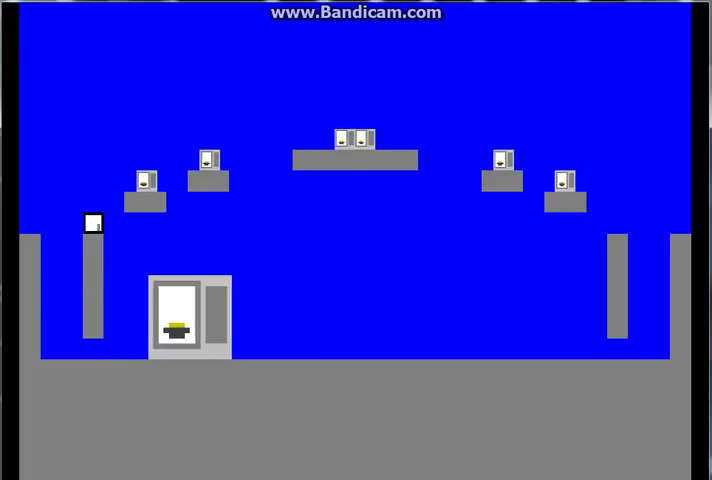
{"action": "key", "text": "Up"}
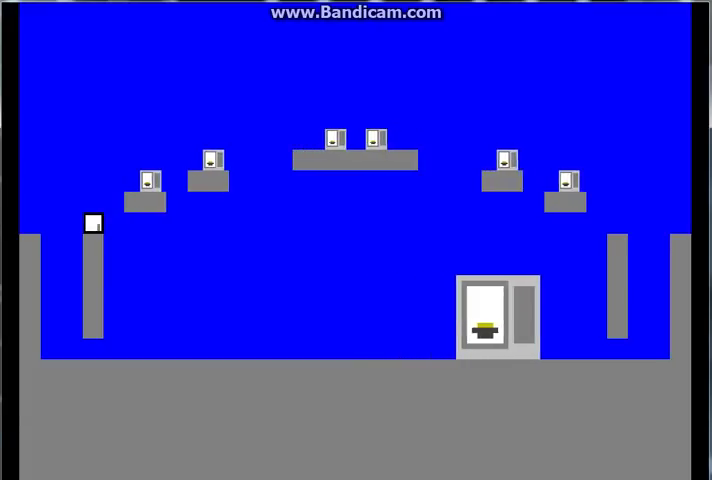
Step: Jump up and right across the upper arena platforms, dodging the fridge
{"action": "key", "text": "Up"}
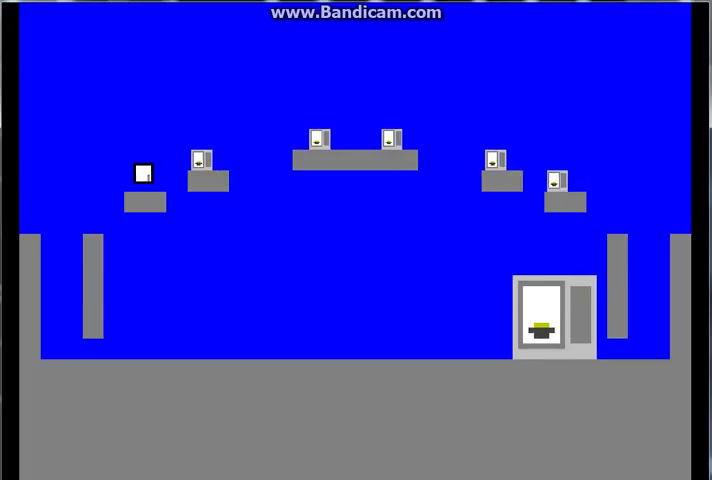
{"action": "key", "text": "Up"}
{"action": "key", "text": "Right"}
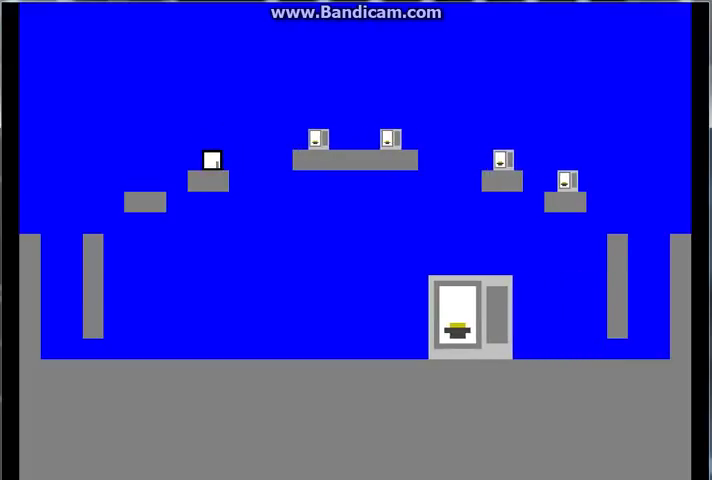
{"action": "key", "text": "Up"}
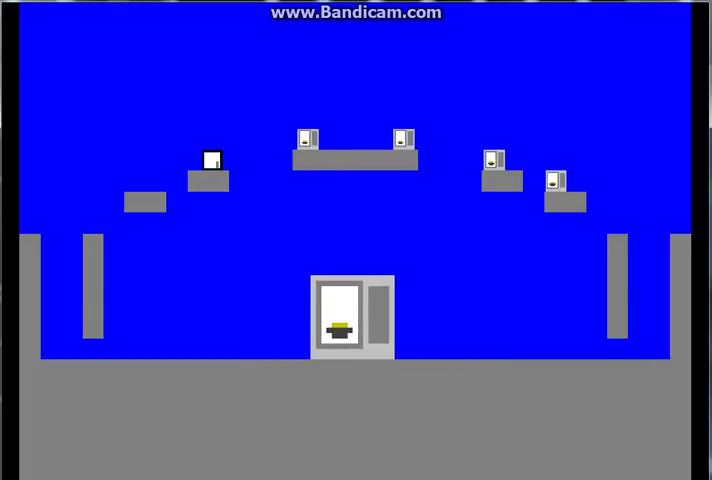
{"action": "key", "text": "Right"}
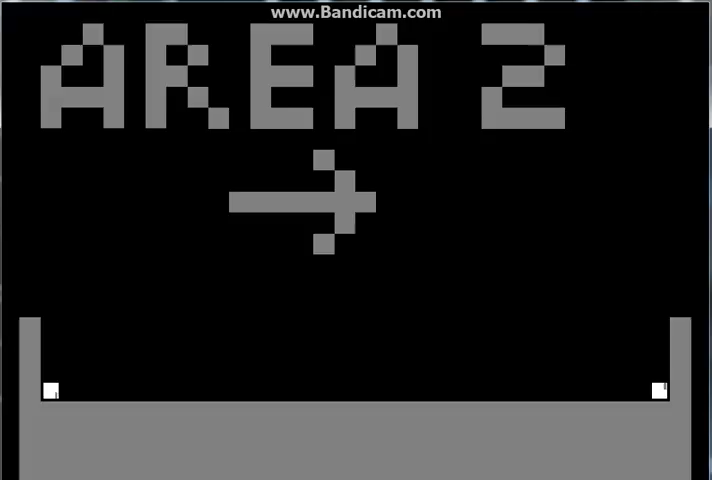